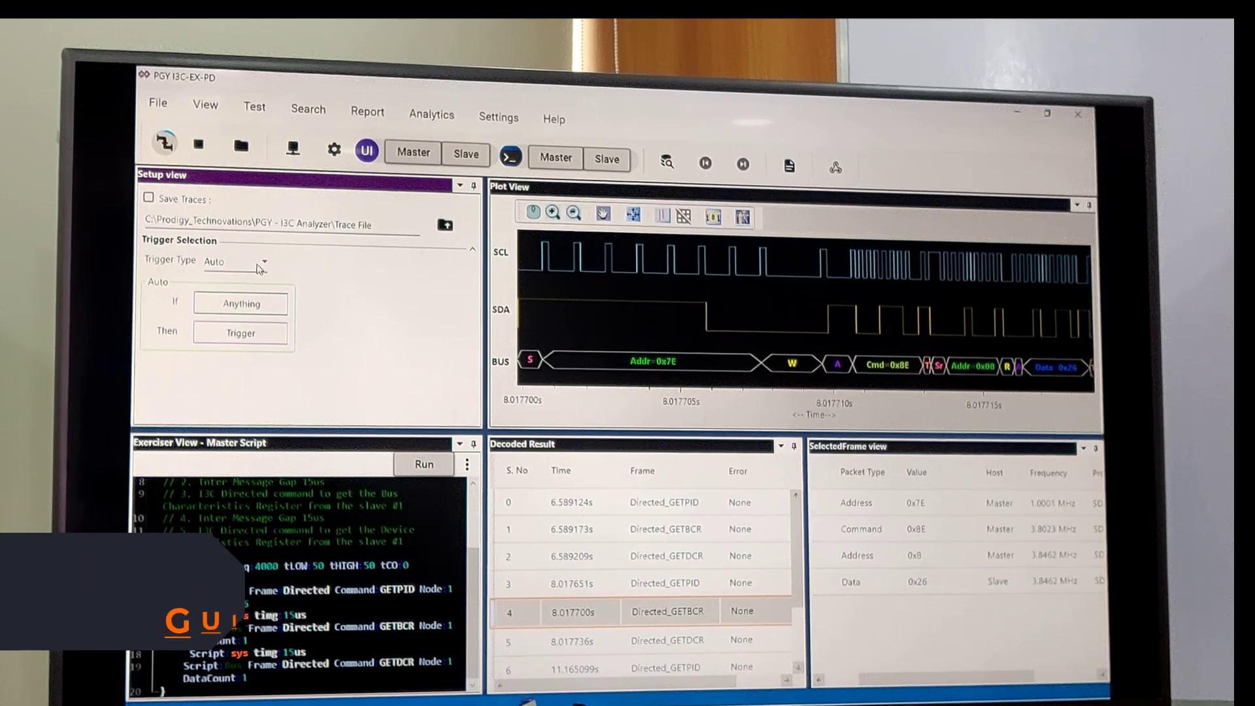
Preview the Message and Advanced trigger types, then set the trigger type back to Auto.
left_click(252, 256)
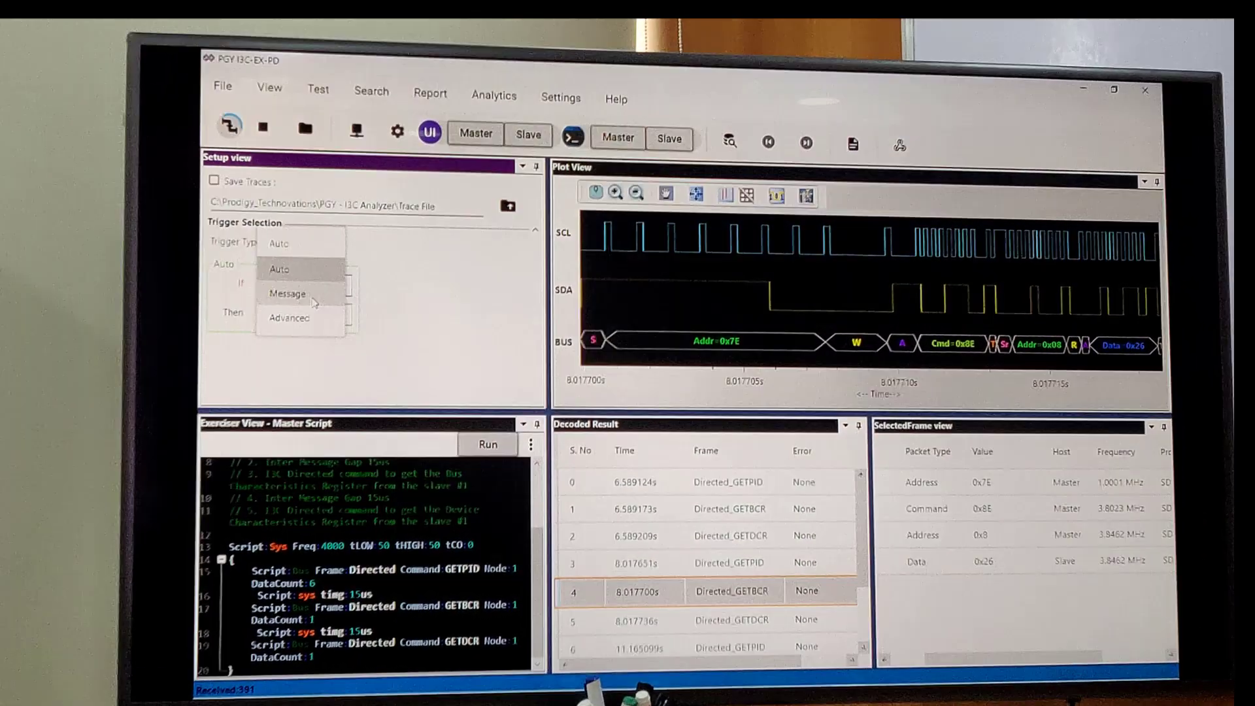
left_click(289, 294)
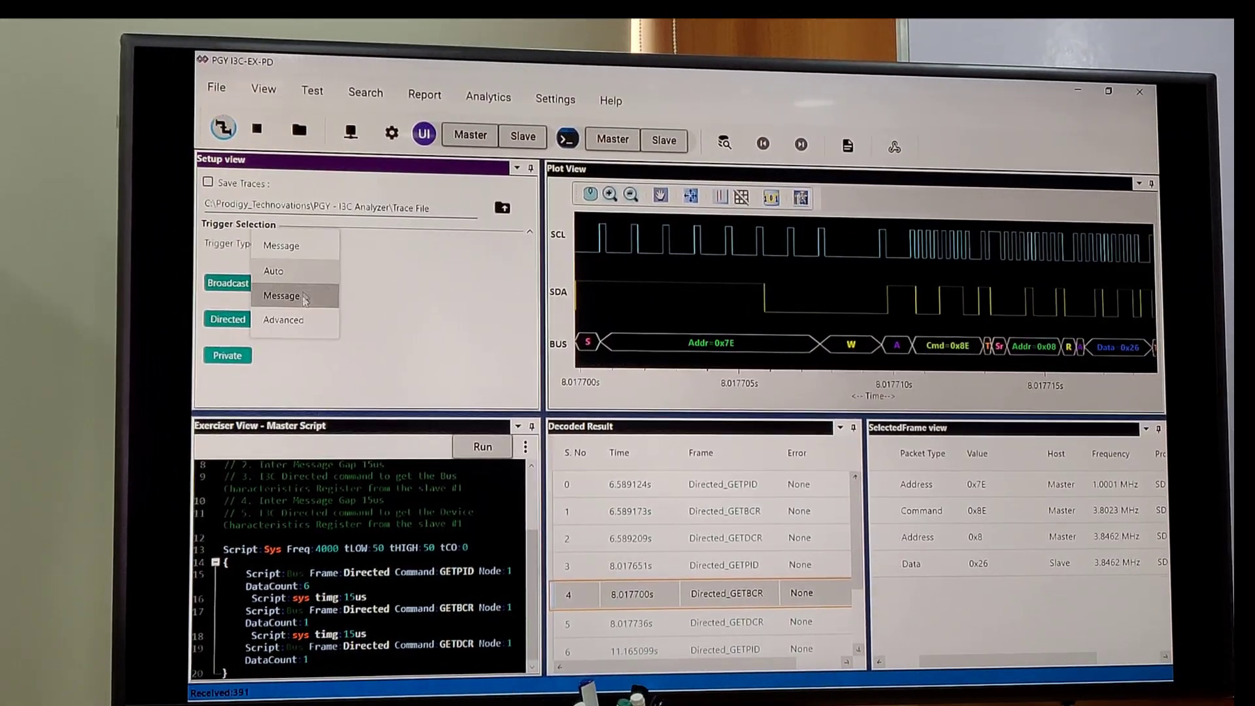
left_click(284, 321)
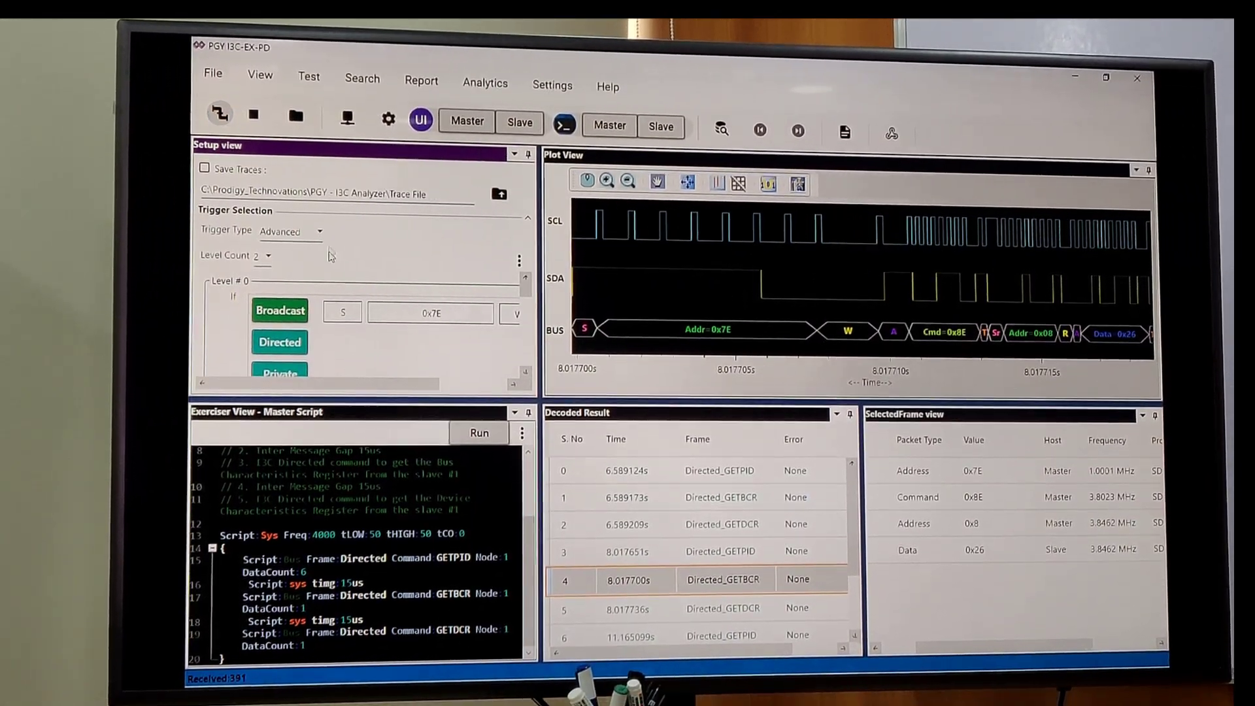
left_click(316, 247)
left_click(270, 253)
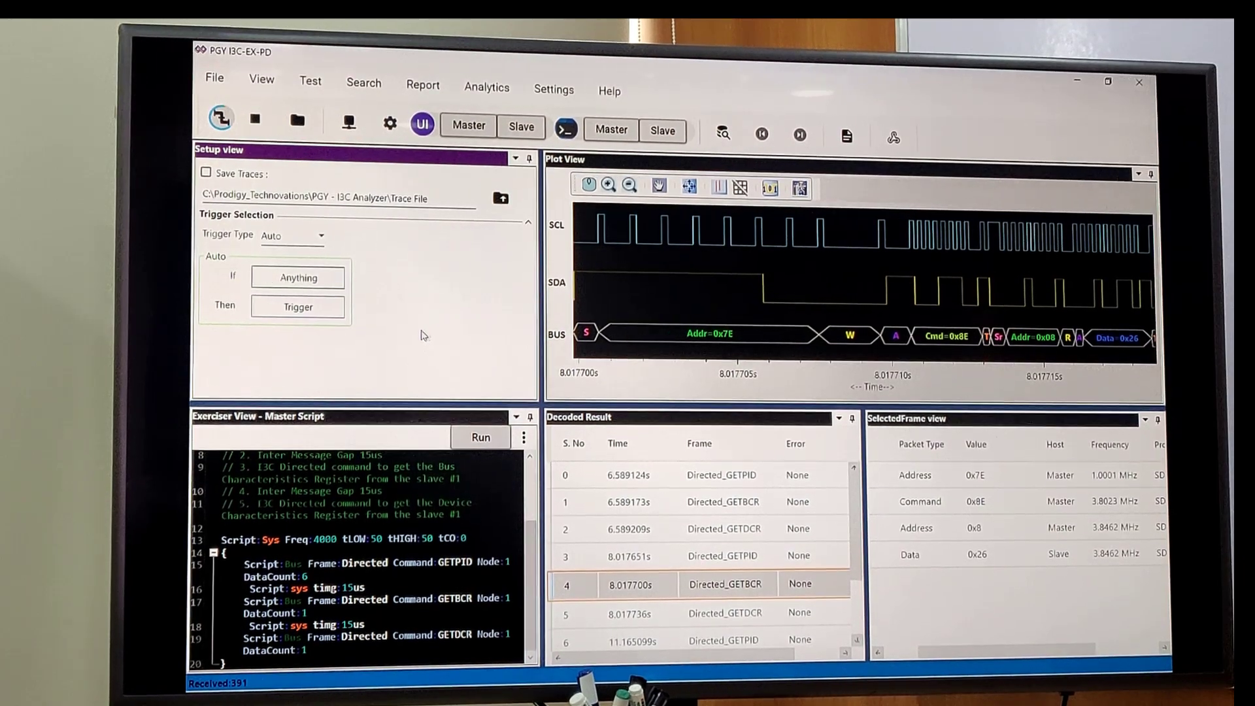
Review the bus configuration's node type choices and keep Master selected.
left_click(389, 124)
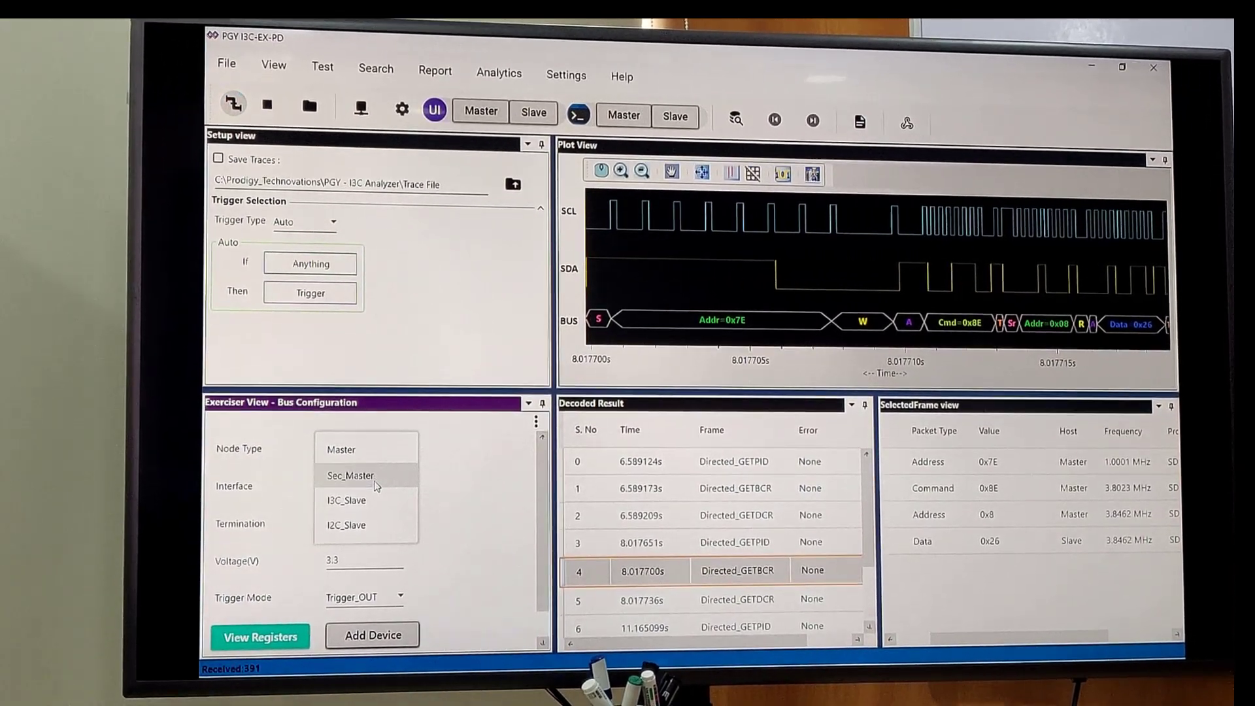
left_click(386, 559)
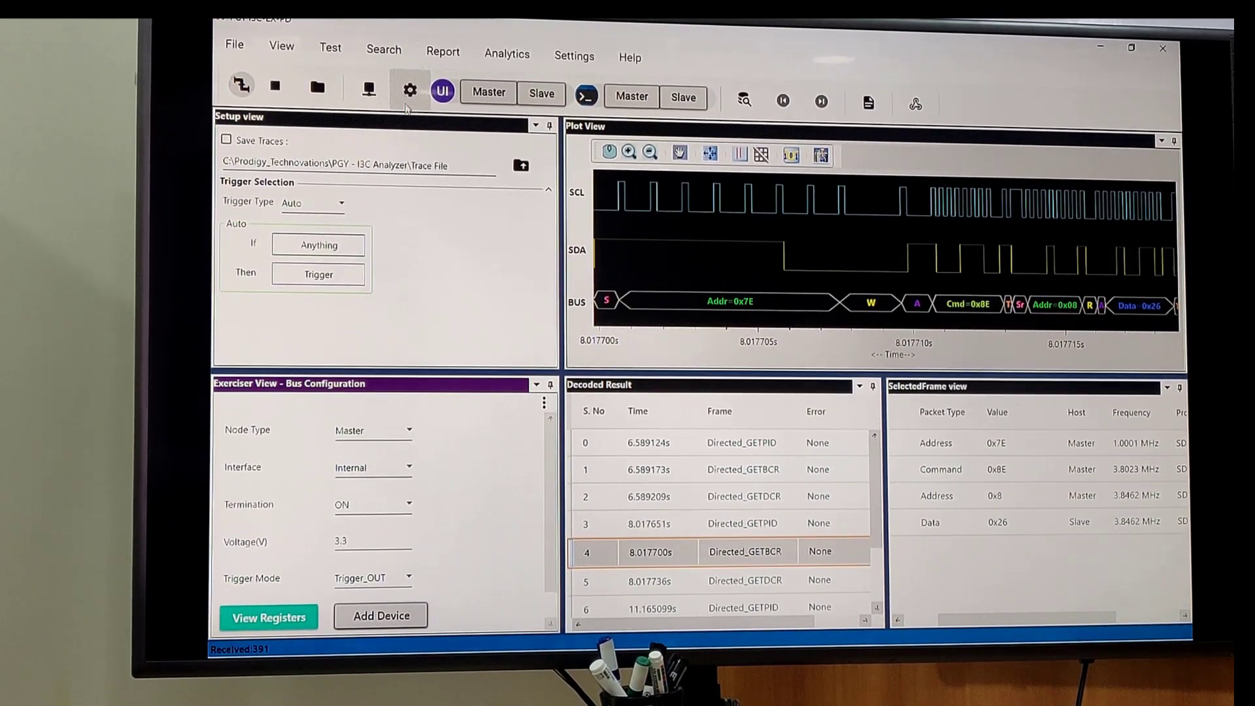
Return the exerciser view to the master script with its GETPID, GETBCR and GETDCR commands.
left_click(440, 90)
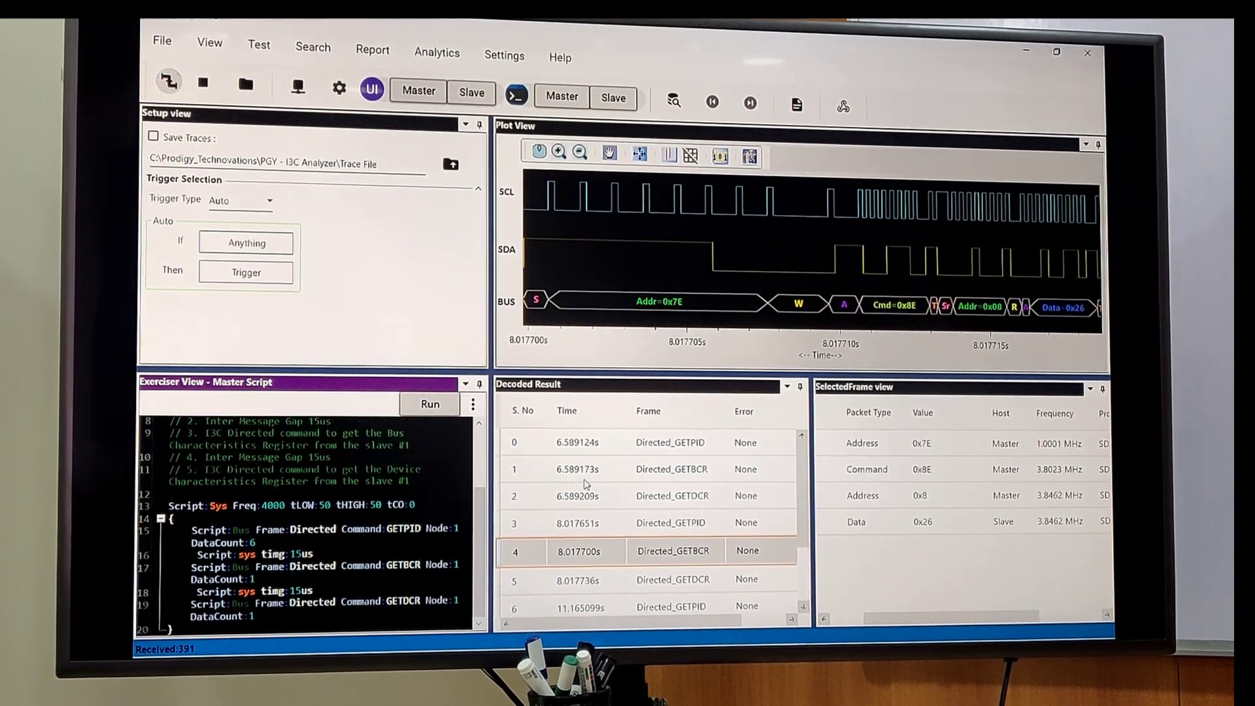
Run the master script so its directed commands are sent successfully on the bus.
left_click(432, 398)
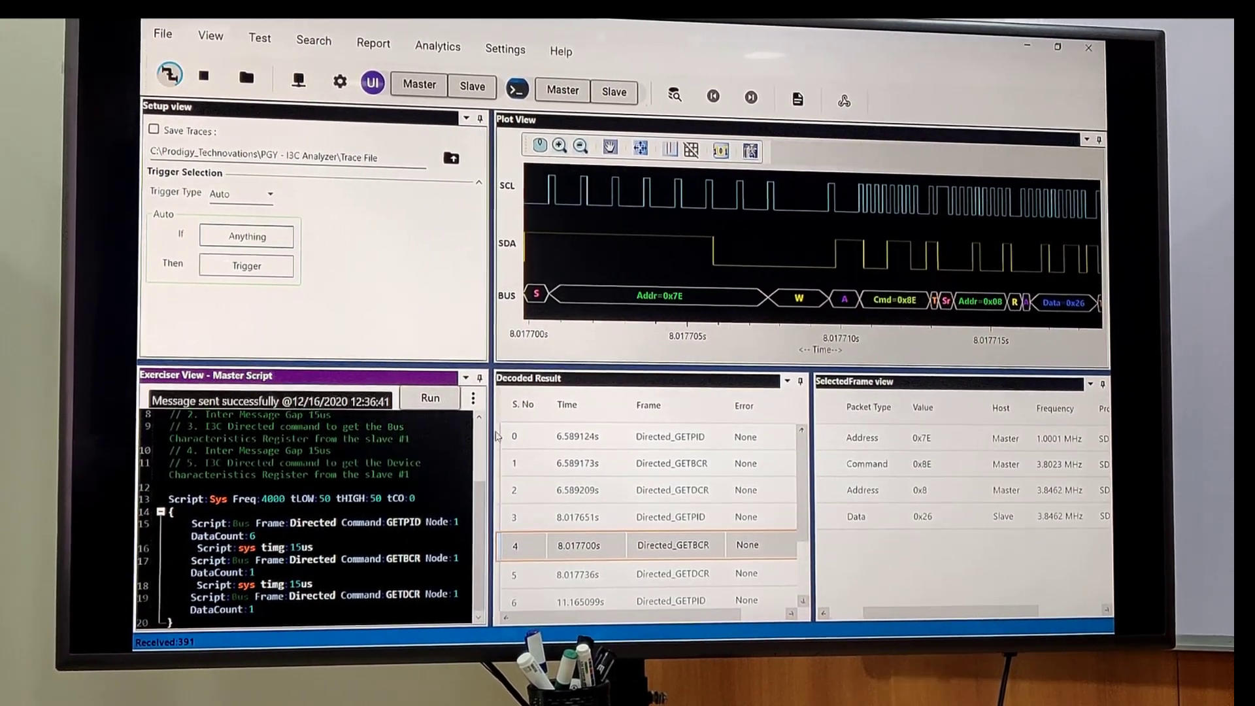